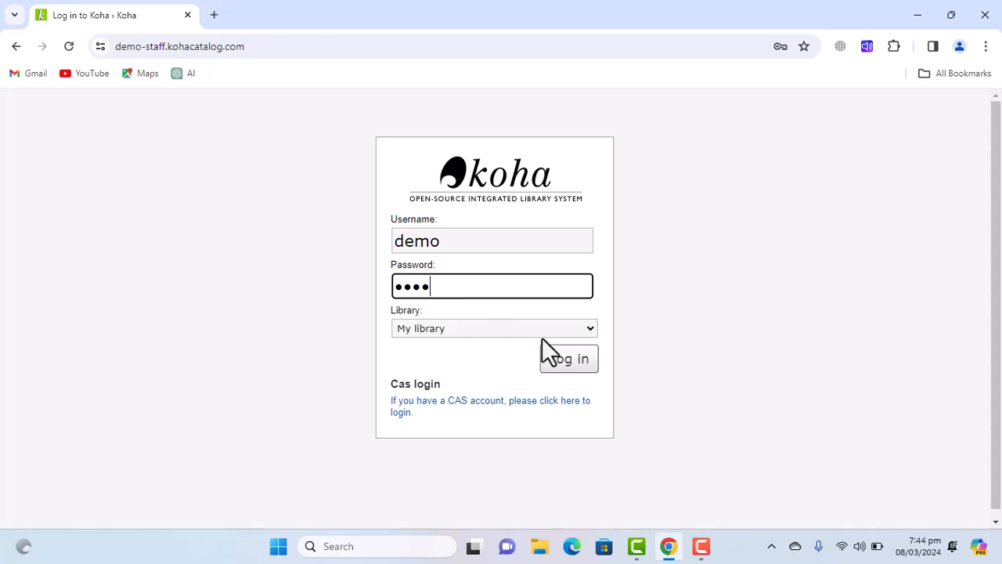
# Log in to the Koha staff interface and go to the Patrons area.
pyautogui.click(560, 356)
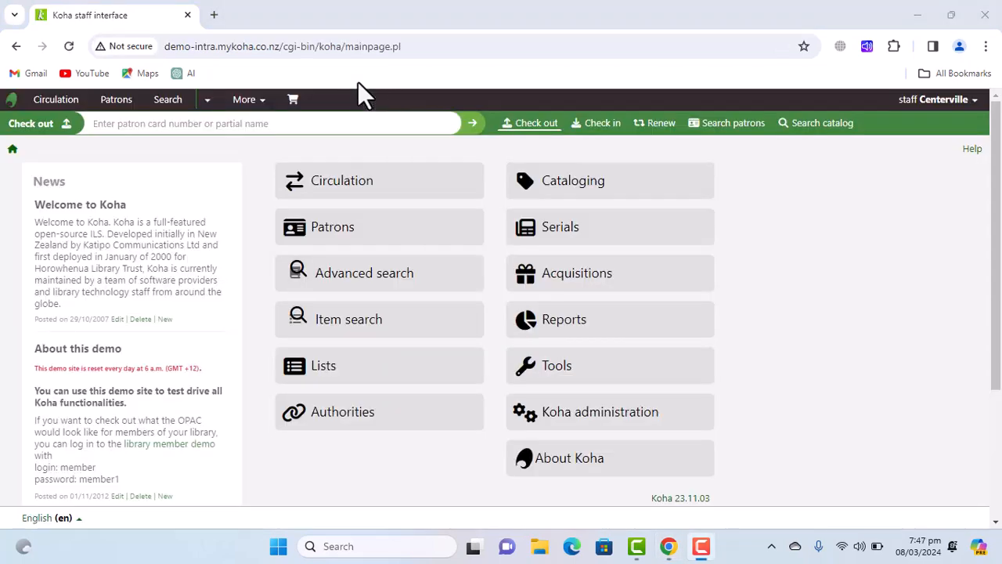
pyautogui.click(367, 233)
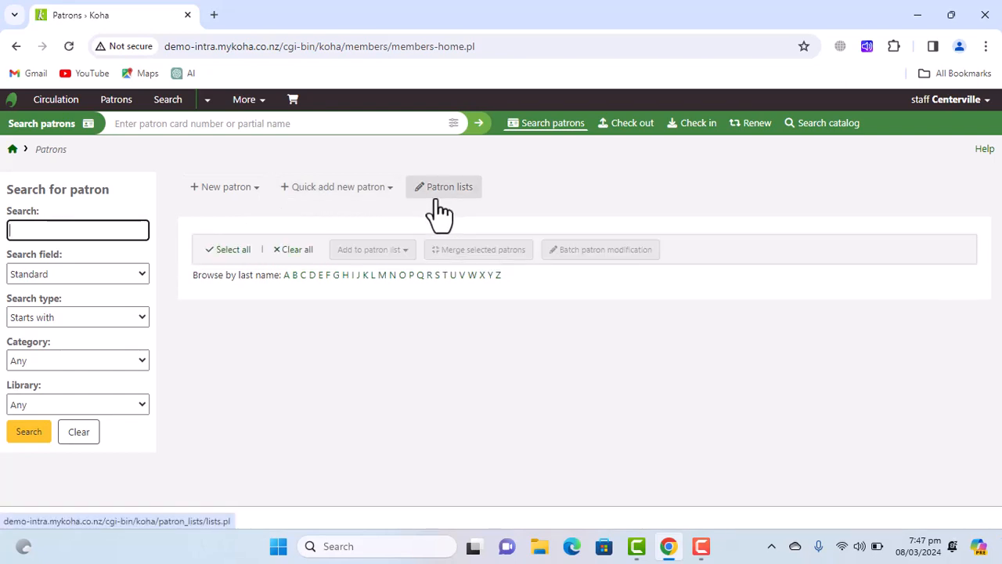
# Show the New patron categories, from Board to Young Adult.
pyautogui.click(252, 192)
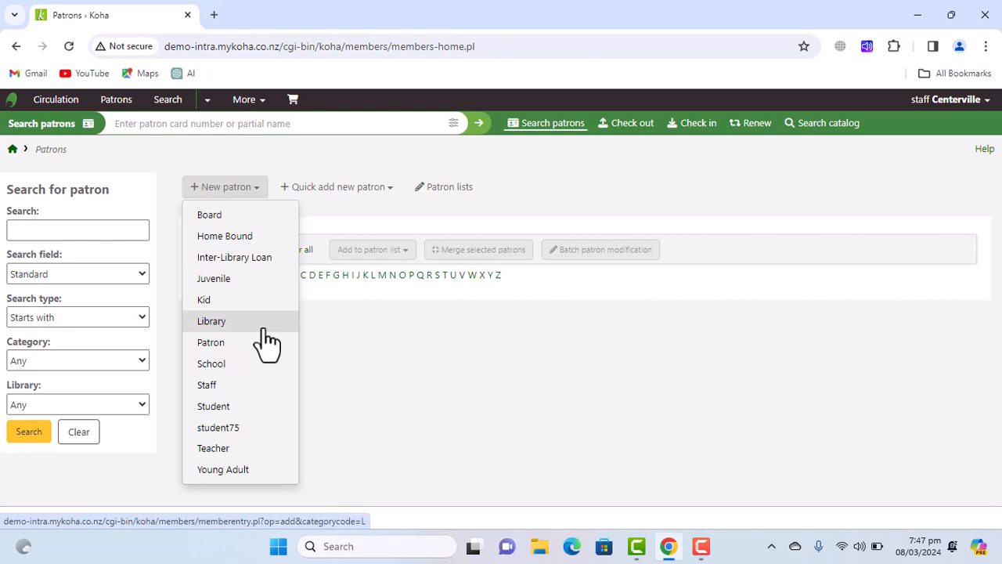
# Start a Staff patron with salutation Mr and enter the patron's surname and first name.
pyautogui.click(222, 394)
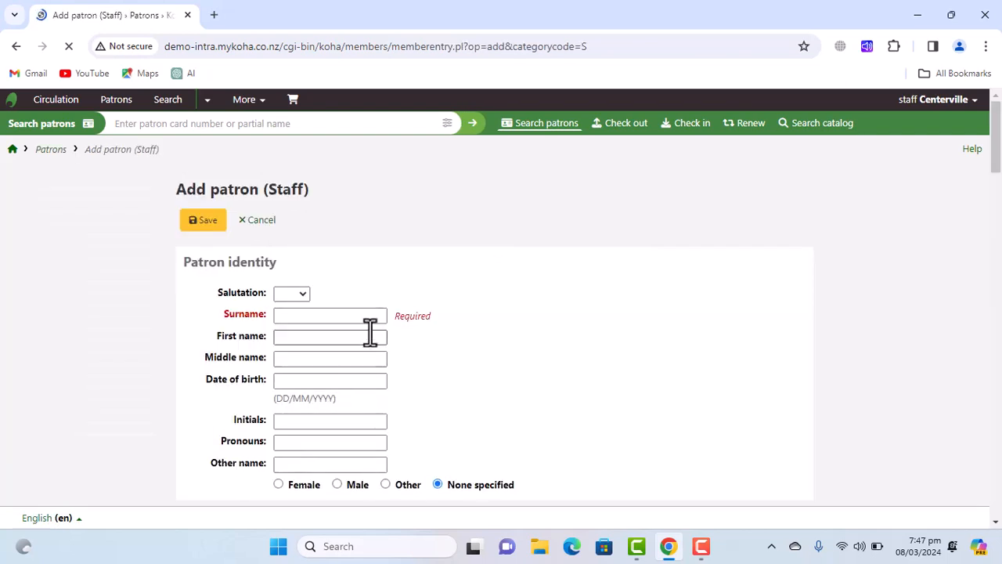
pyautogui.click(297, 295)
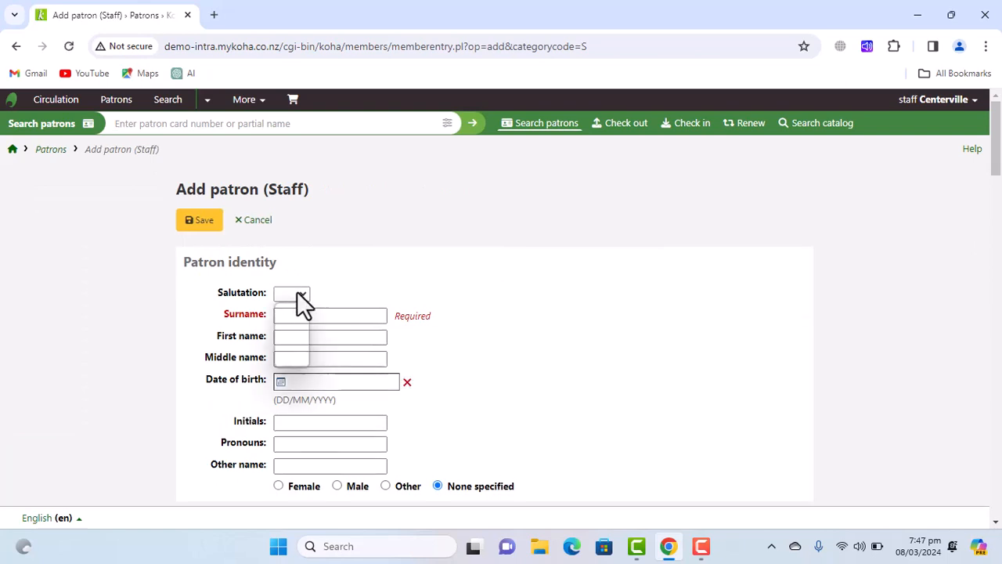
pyautogui.click(299, 321)
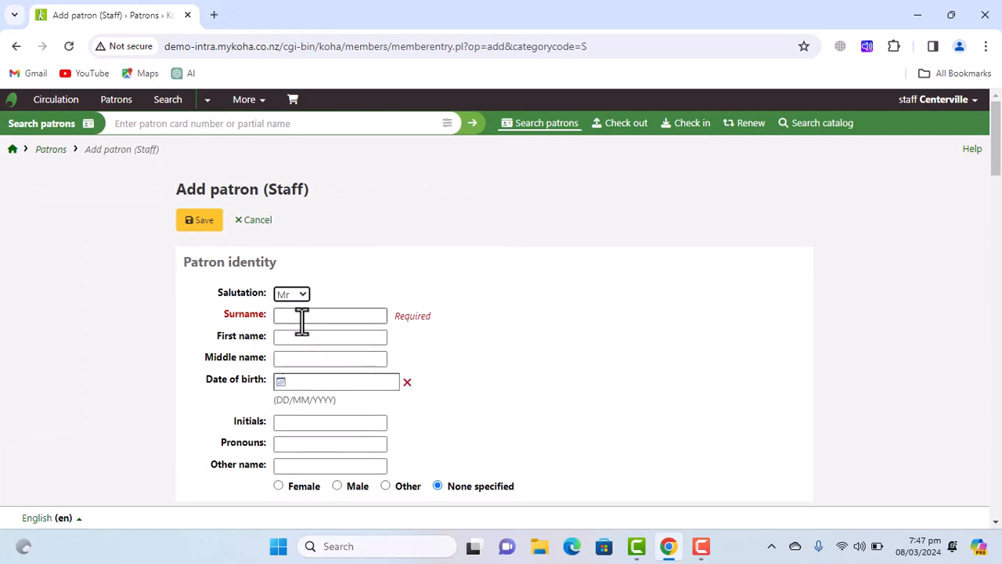
pyautogui.click(316, 319)
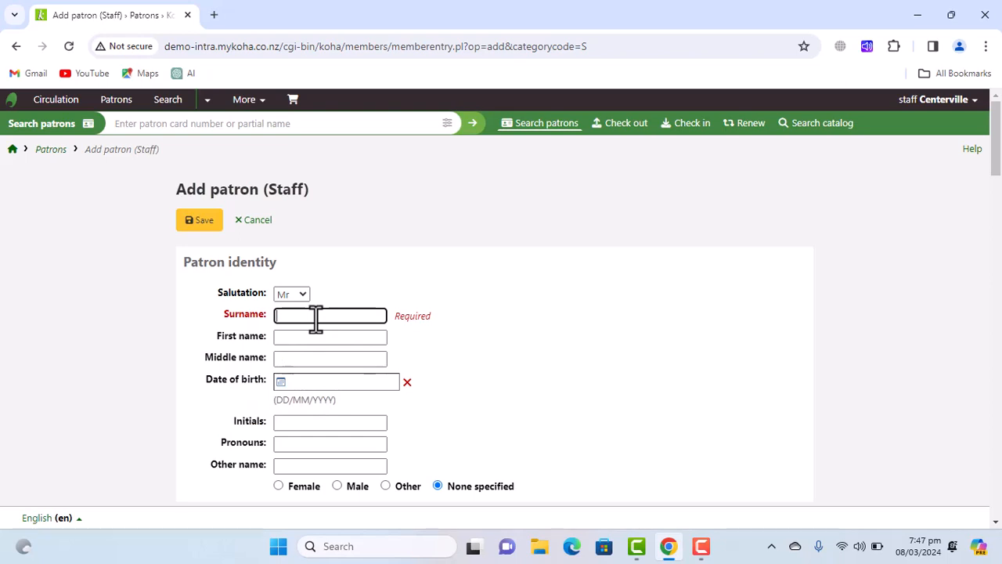
pyautogui.click(309, 335)
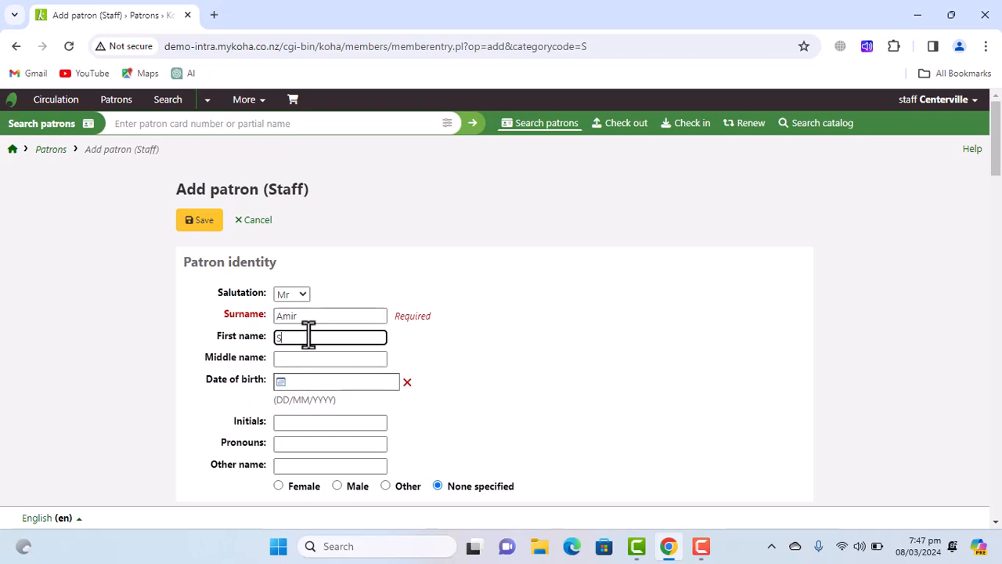
pyautogui.click(312, 362)
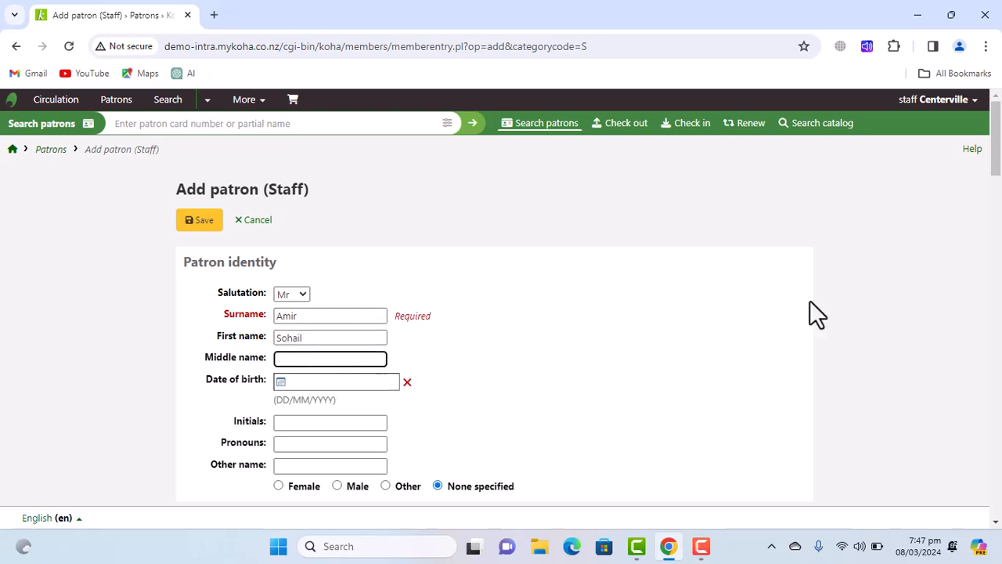
# Enter the patron's street address in the main address section.
pyautogui.moveTo(996, 139); pyautogui.dragTo(996, 205)
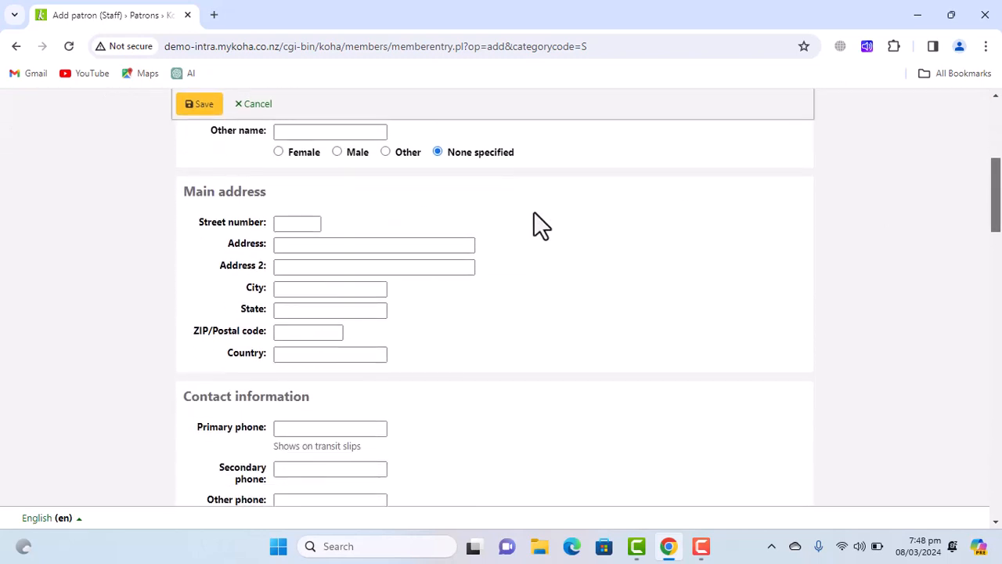
pyautogui.click(310, 249)
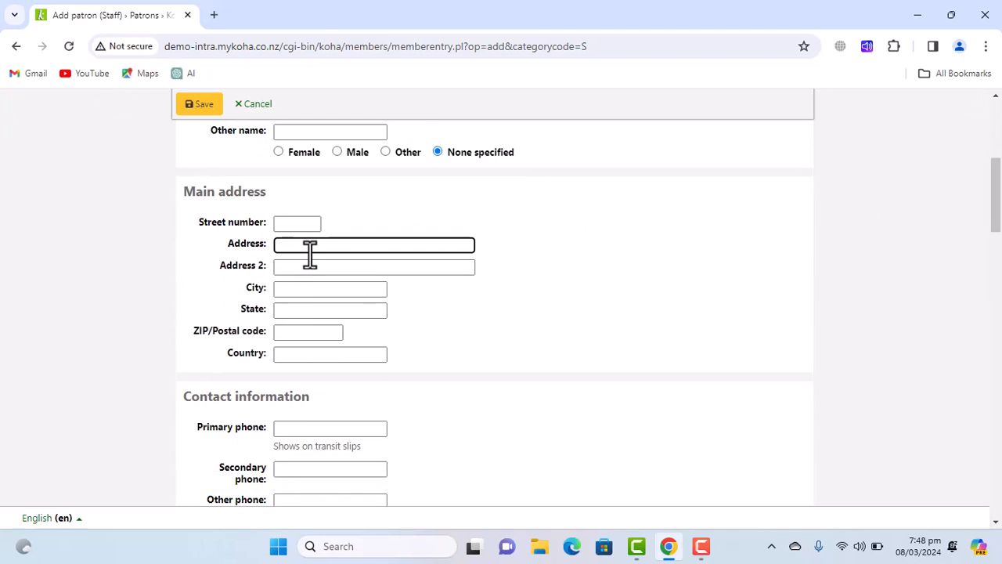
pyautogui.write('Khanwal')
pyautogui.moveTo(995, 224); pyautogui.dragTo(998, 400)
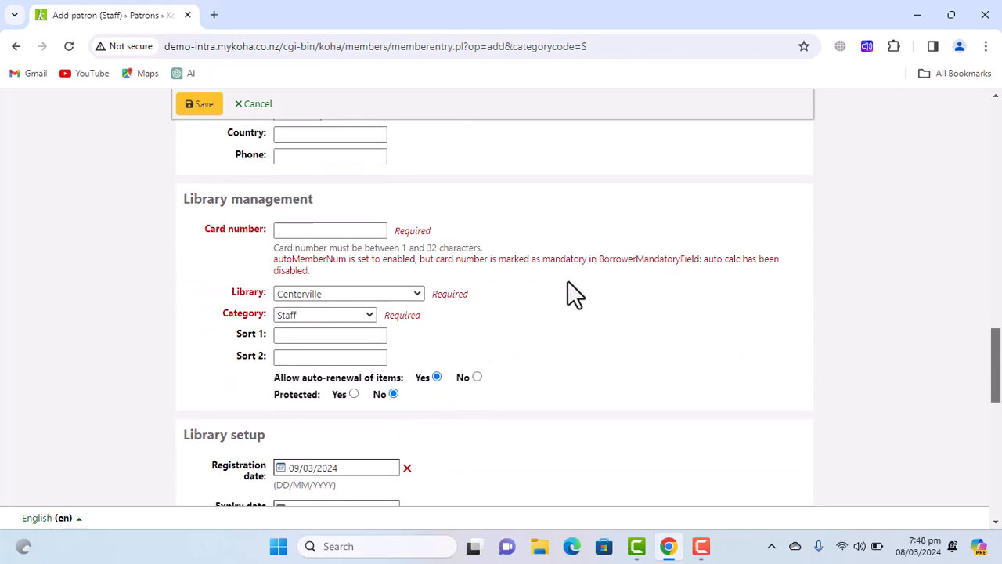
# Enter the patron's card number and keep Centerville as the home library.
pyautogui.click(300, 230)
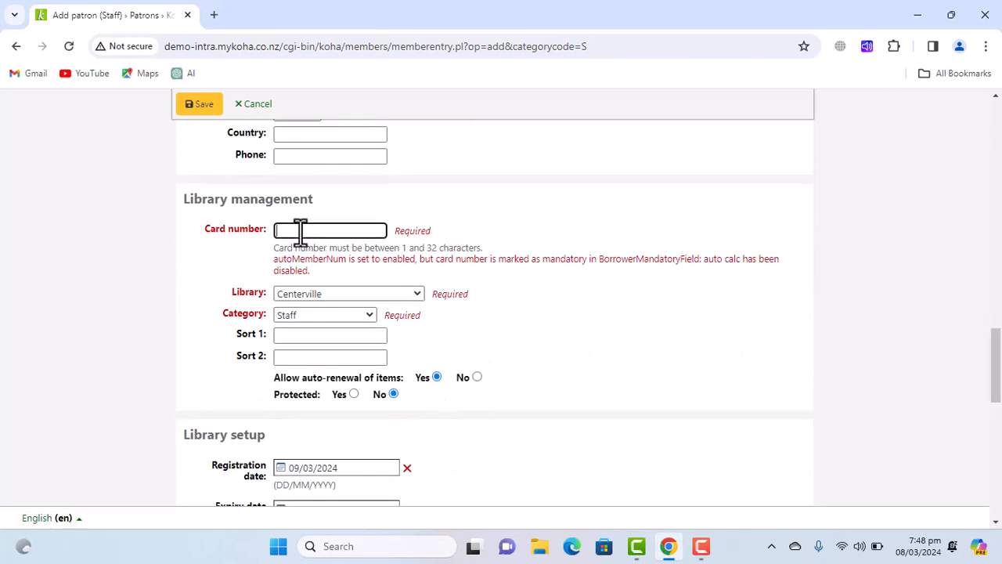
pyautogui.write('1234')
pyautogui.click(349, 296)
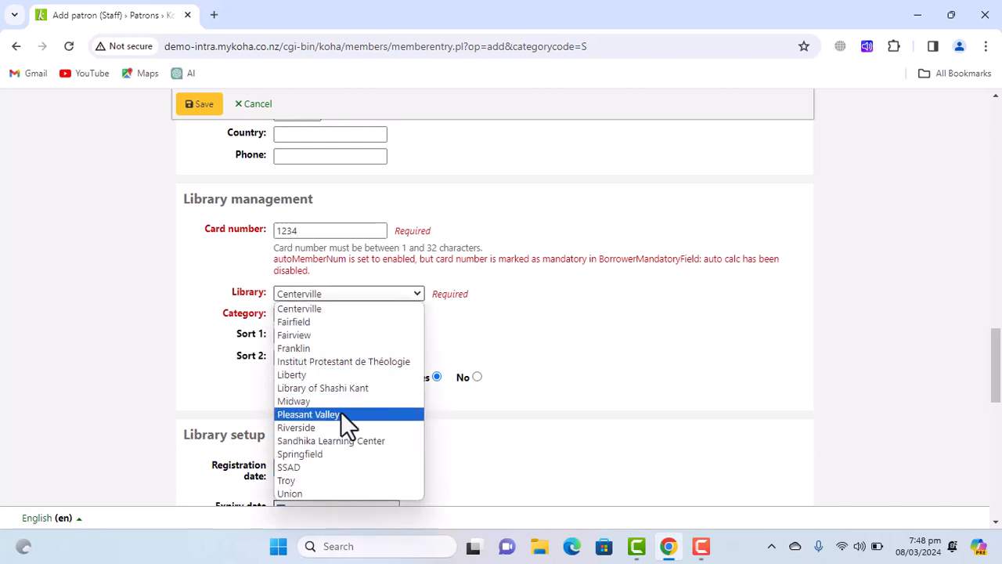
pyautogui.click(325, 306)
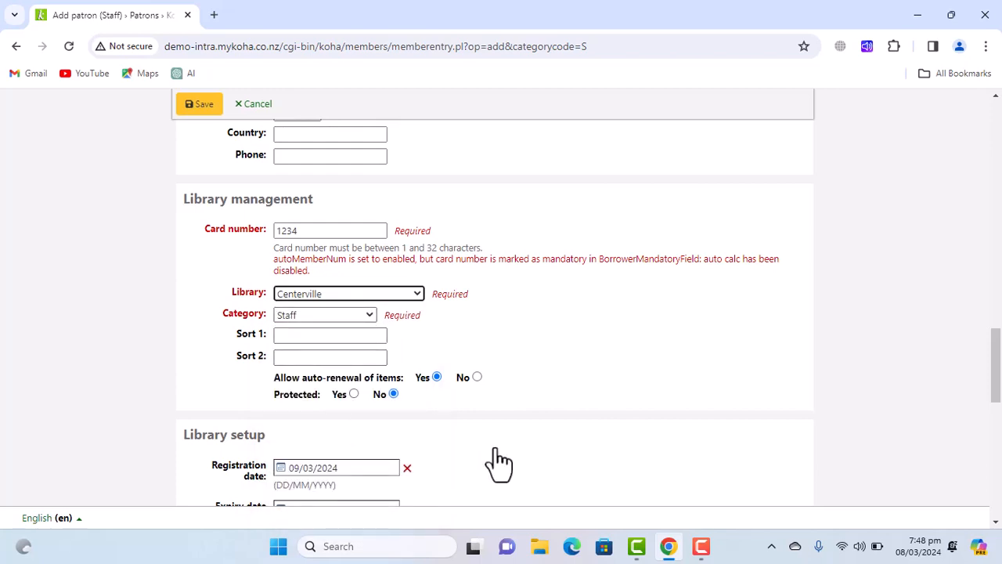
pyautogui.scroll(-3, 999, 364)
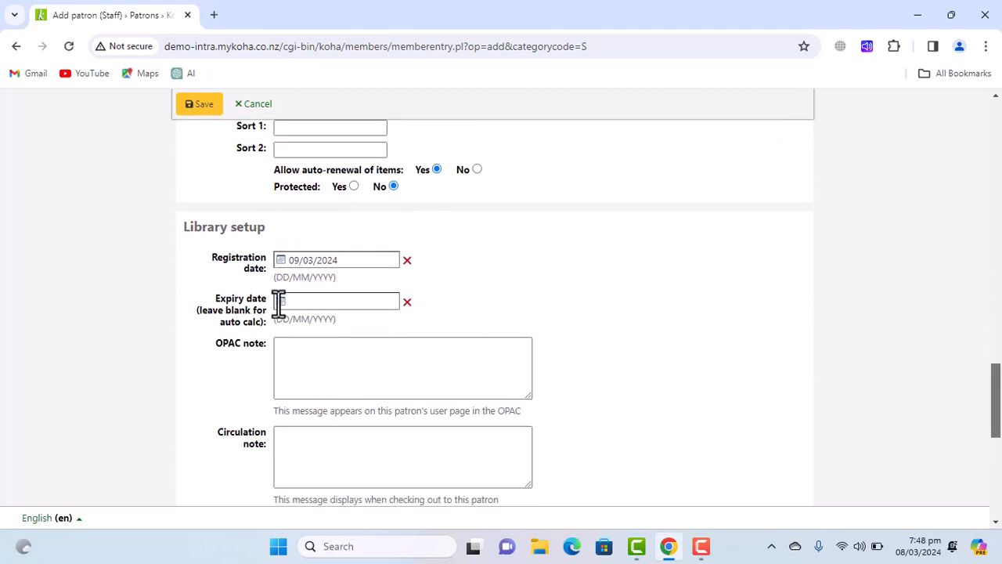
# Set the patron's expiry date to 03/03/2028 using the calendar's year spinner.
pyautogui.click(283, 304)
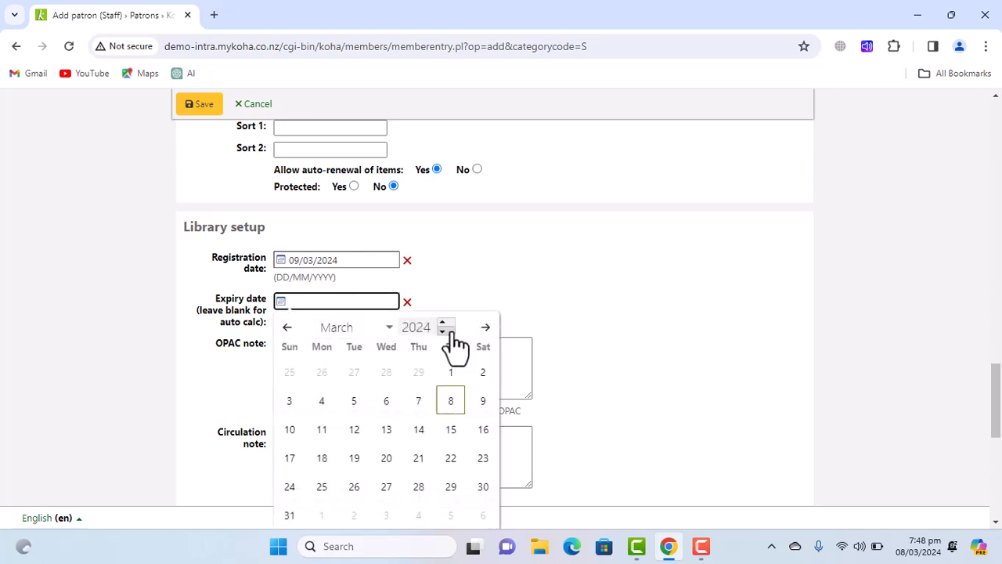
pyautogui.click(443, 323)
pyautogui.click(443, 323)
pyautogui.click(443, 322)
pyautogui.click(444, 323)
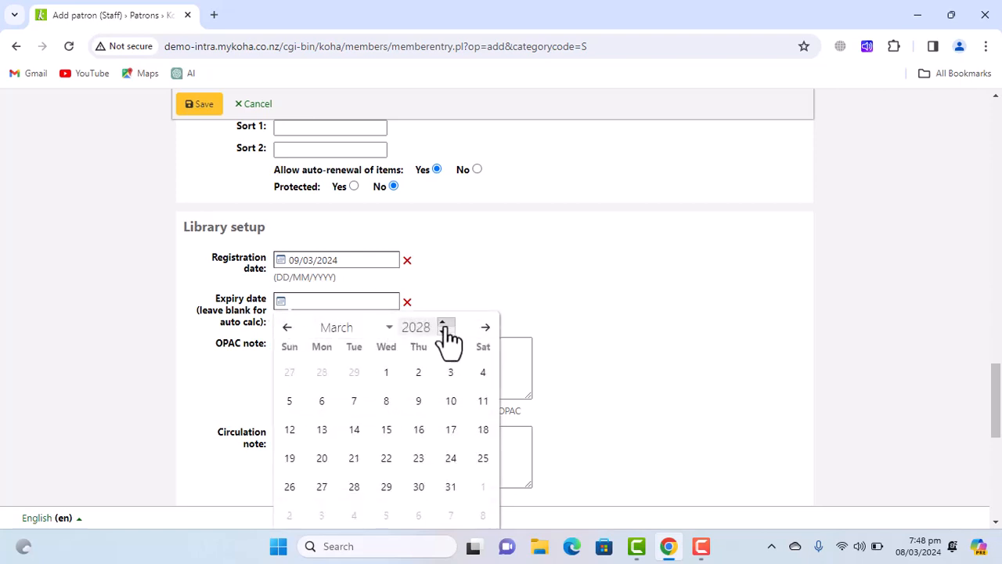
pyautogui.click(451, 381)
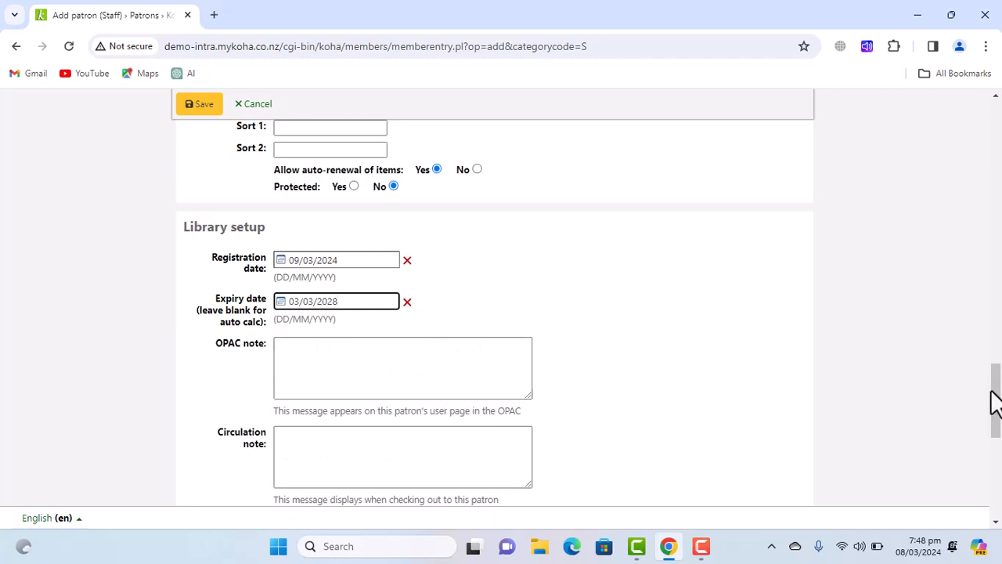
pyautogui.moveTo(994, 403); pyautogui.dragTo(999, 481)
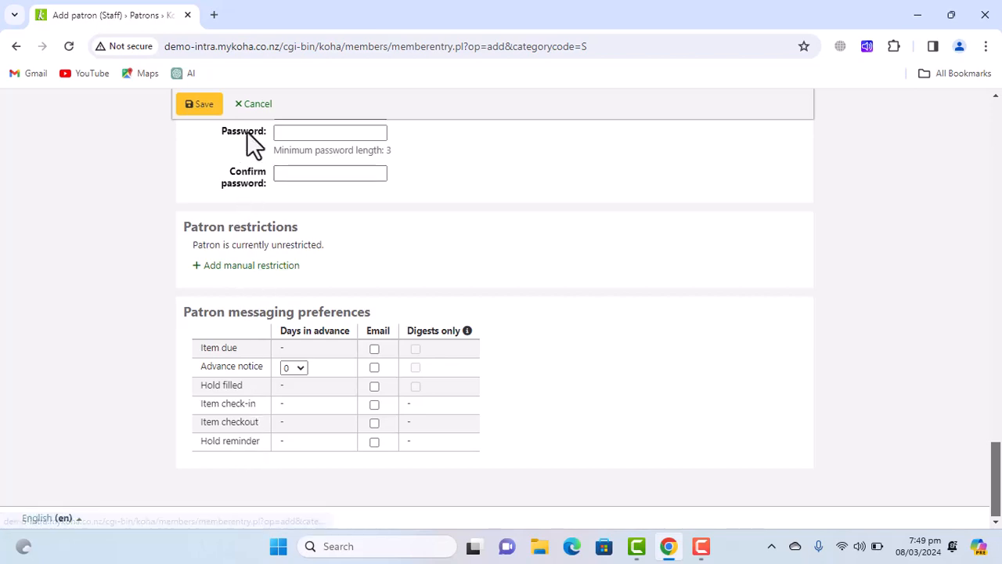
# Save the new Staff patron record to reach its details page.
pyautogui.press('F10')
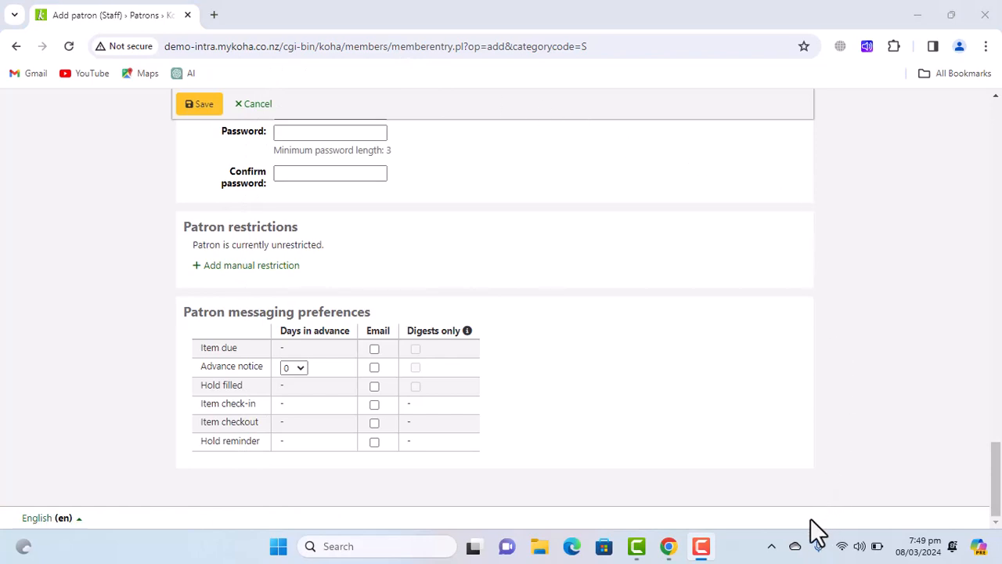
pyautogui.click(202, 111)
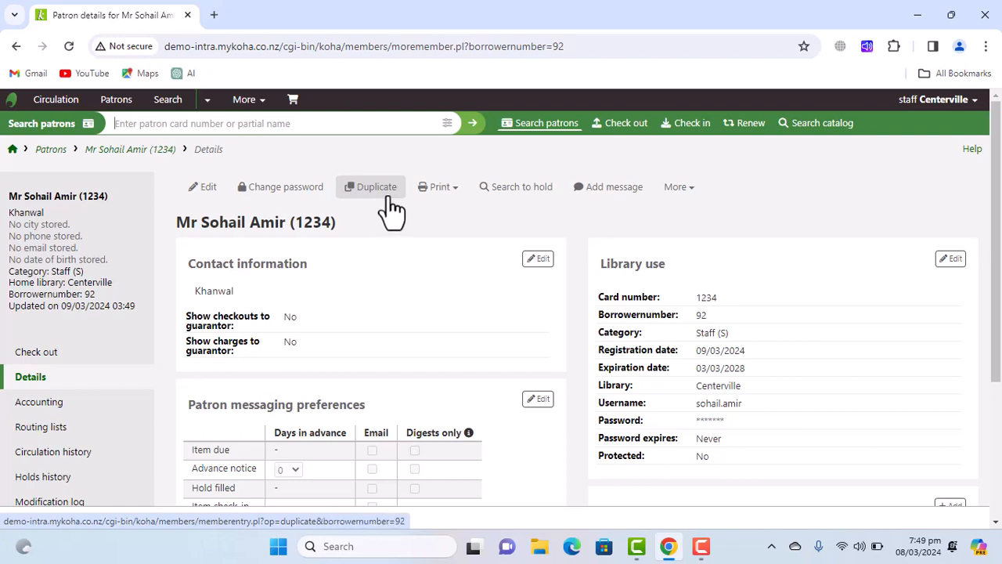
# Open the Print and More action menus on the patron's details page.
pyautogui.click(452, 195)
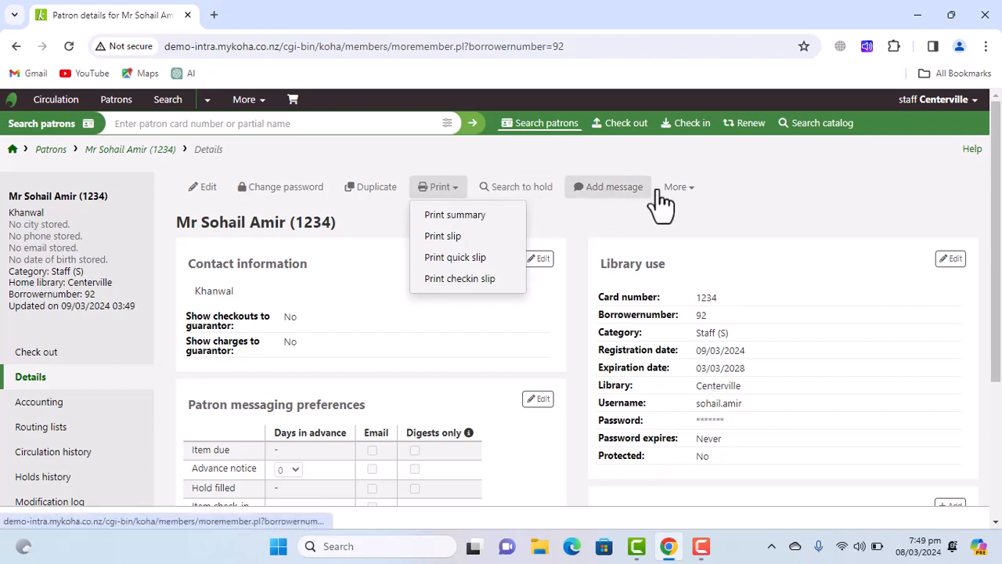
pyautogui.click(694, 192)
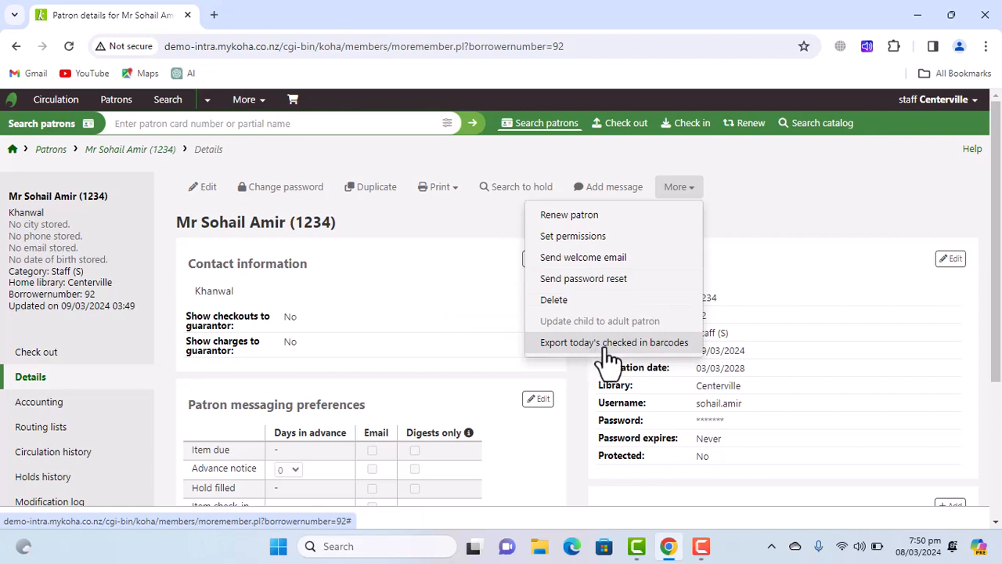
# In Set permissions, tick 'Access to all librarian functions' and save.
pyautogui.click(569, 244)
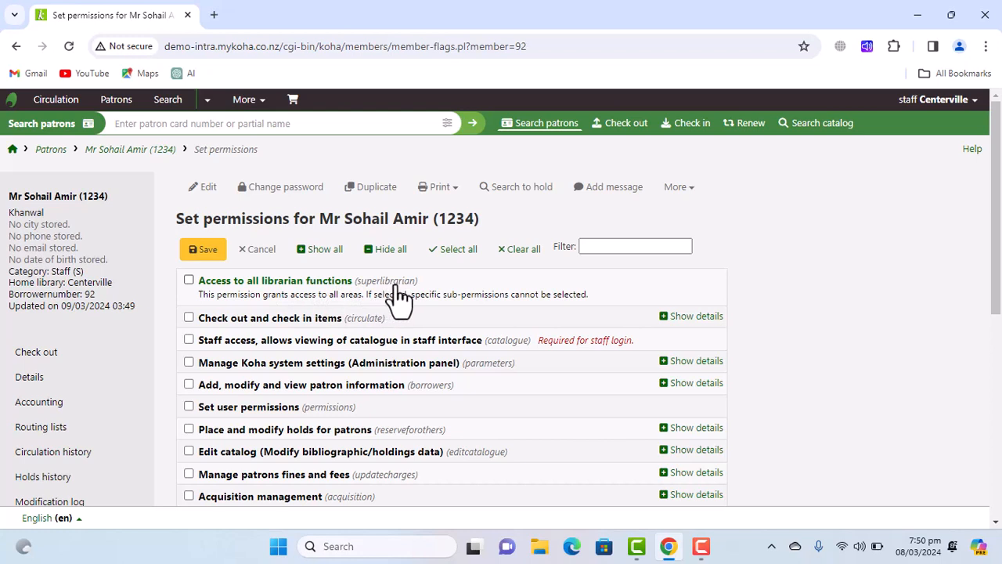
pyautogui.click(189, 280)
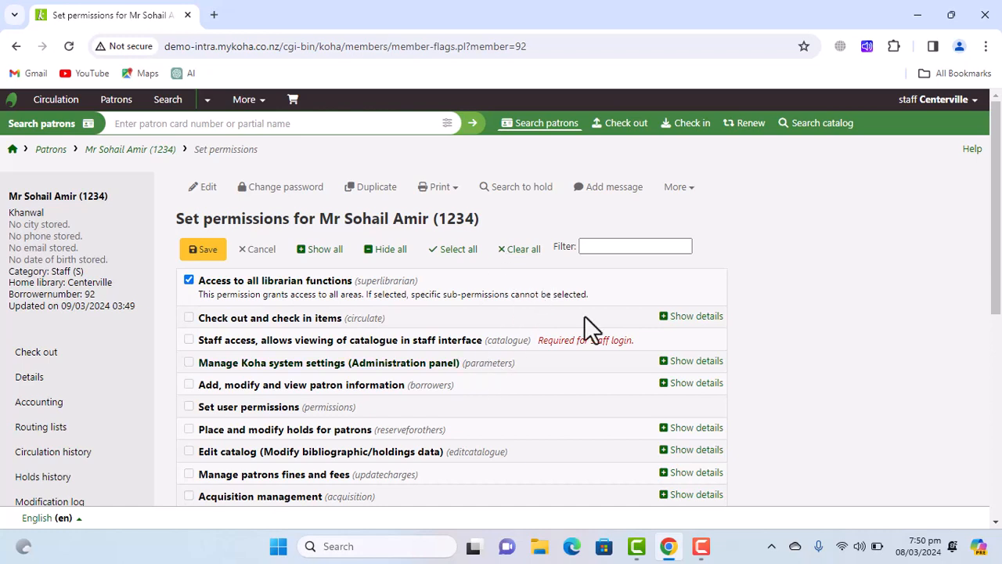
pyautogui.click(212, 254)
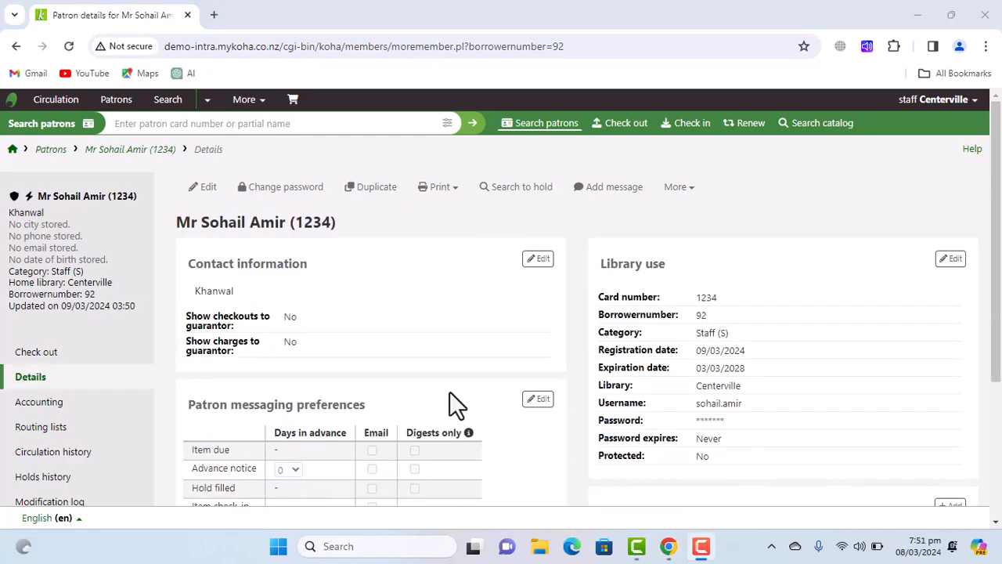
# Return to the staff home page via the Koha logo.
pyautogui.click(12, 102)
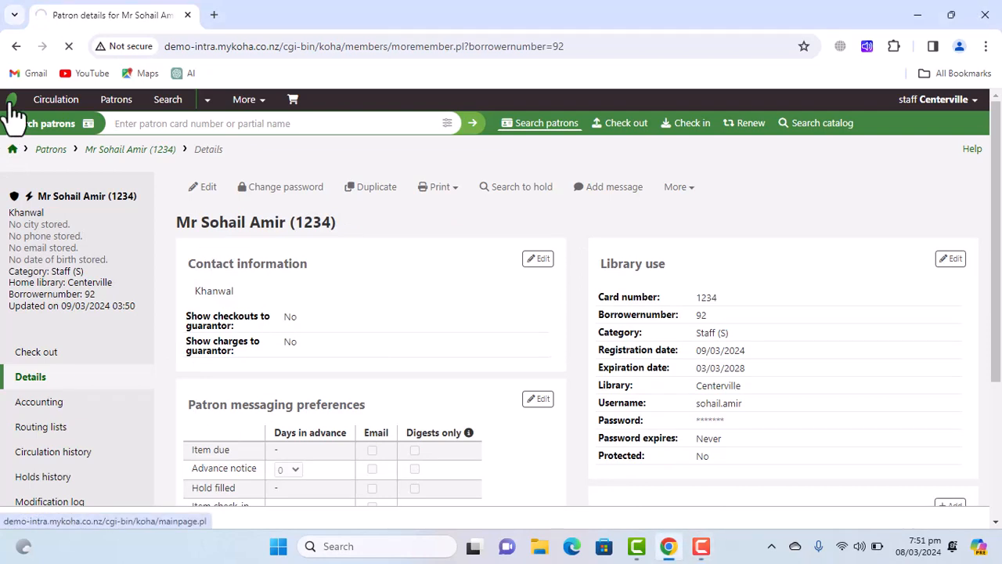